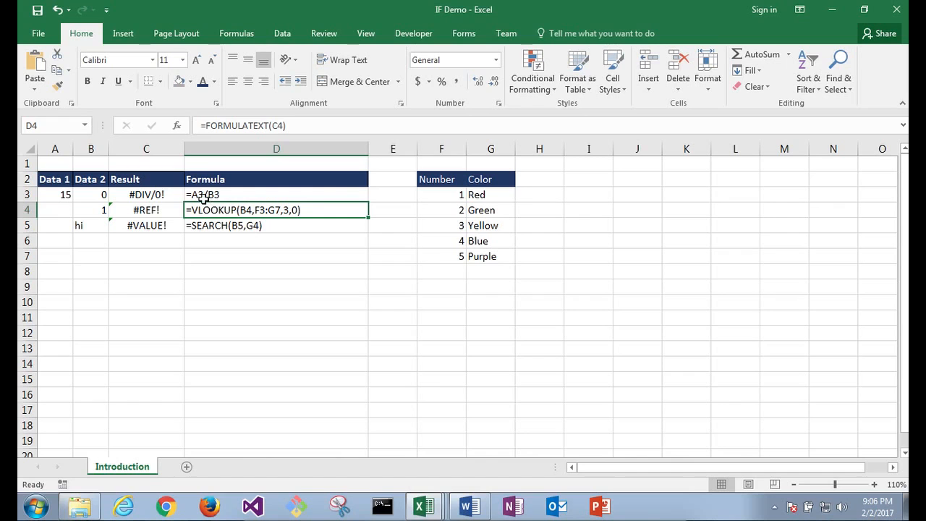
Review the formulas behind the errors in C3 and C4, and ignore the error flagged on the SEARCH formula in C5.
click(157, 194)
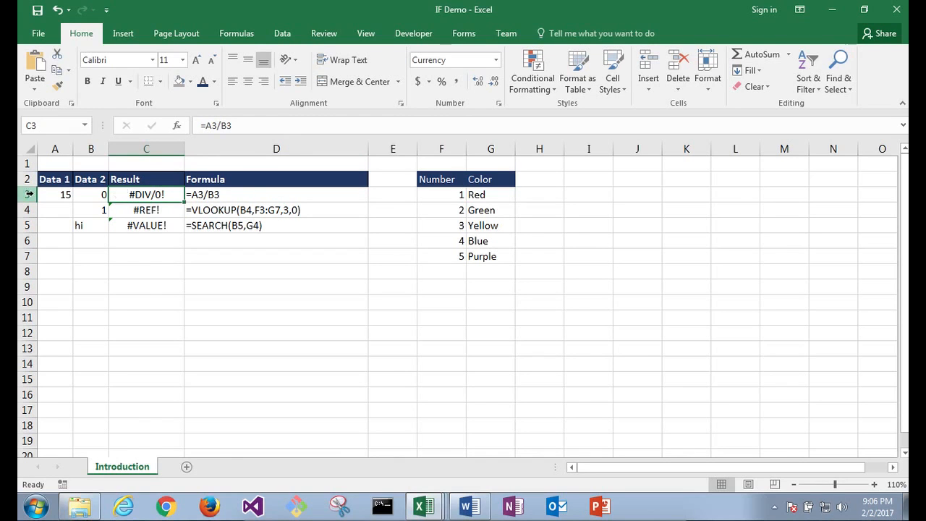
click(158, 209)
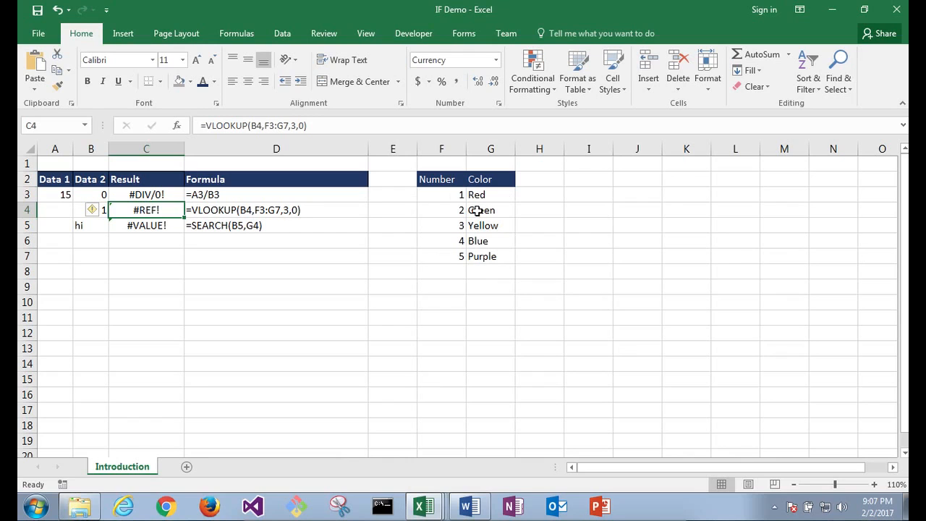
click(145, 225)
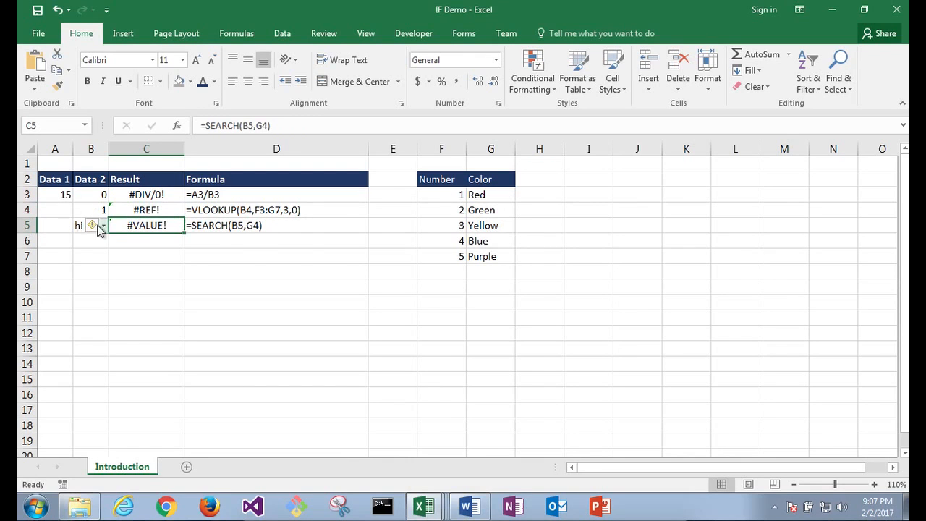
click(97, 227)
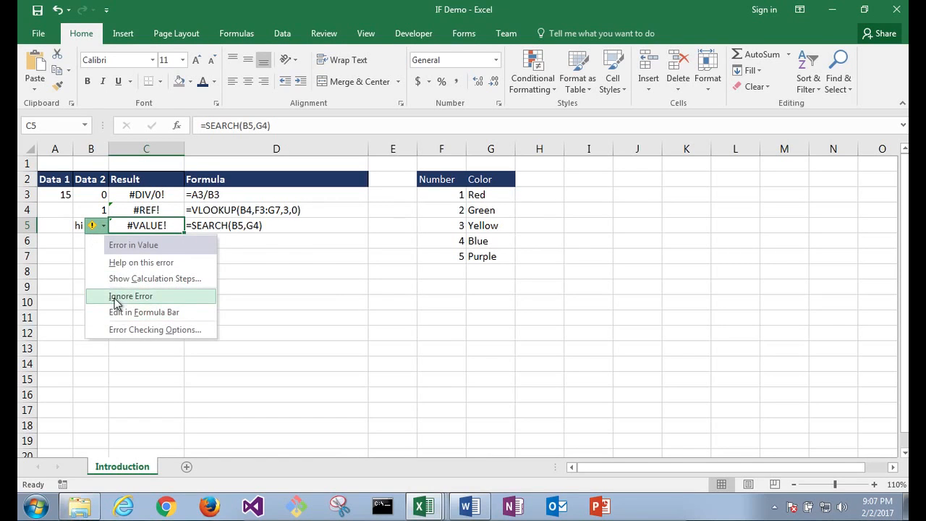
click(115, 297)
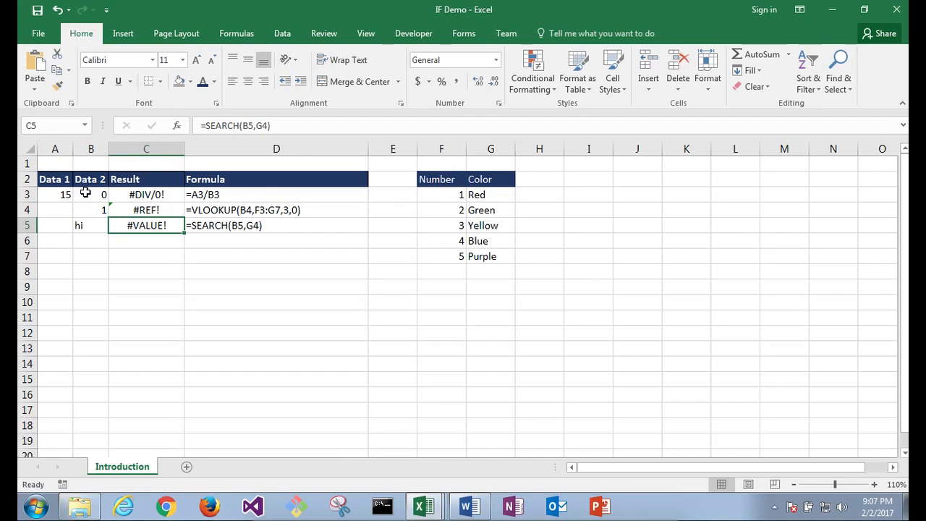
Insert the IFERROR function in front of A3/B3 in cell C3's formula.
click(62, 194)
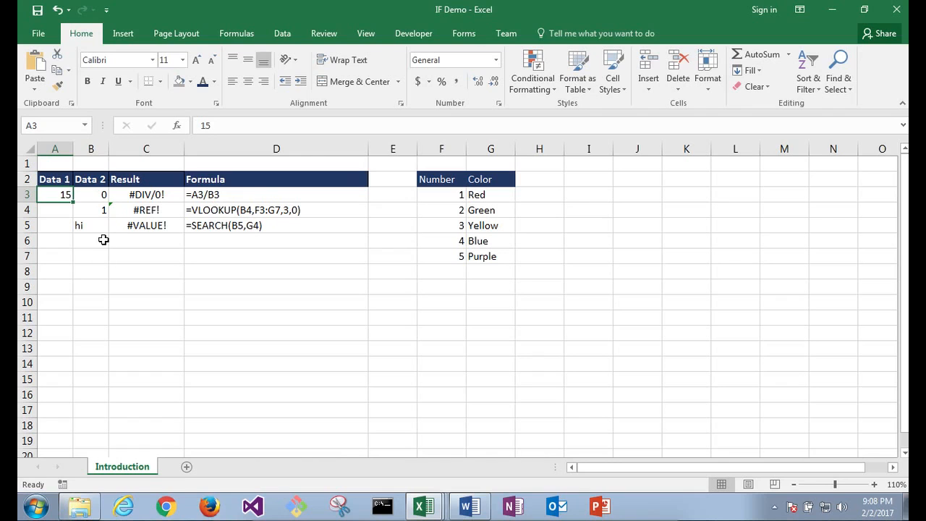
click(212, 197)
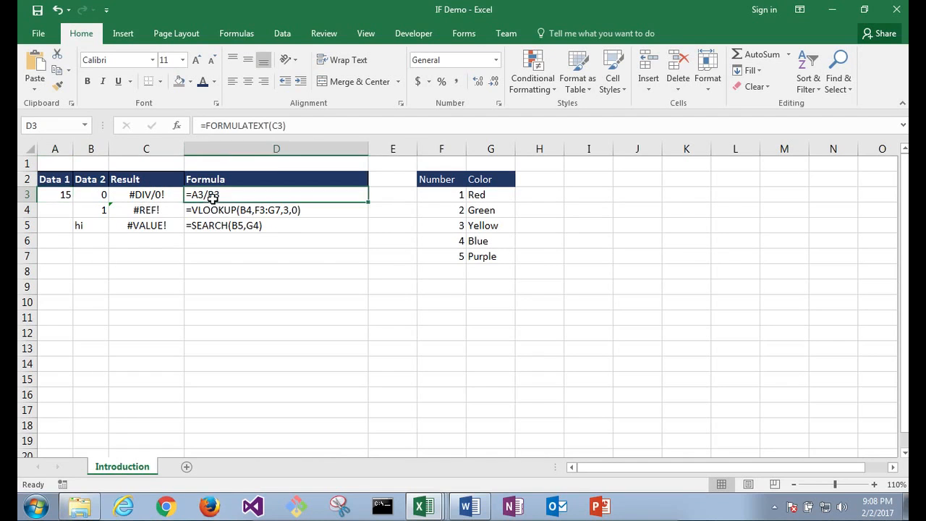
click(141, 194)
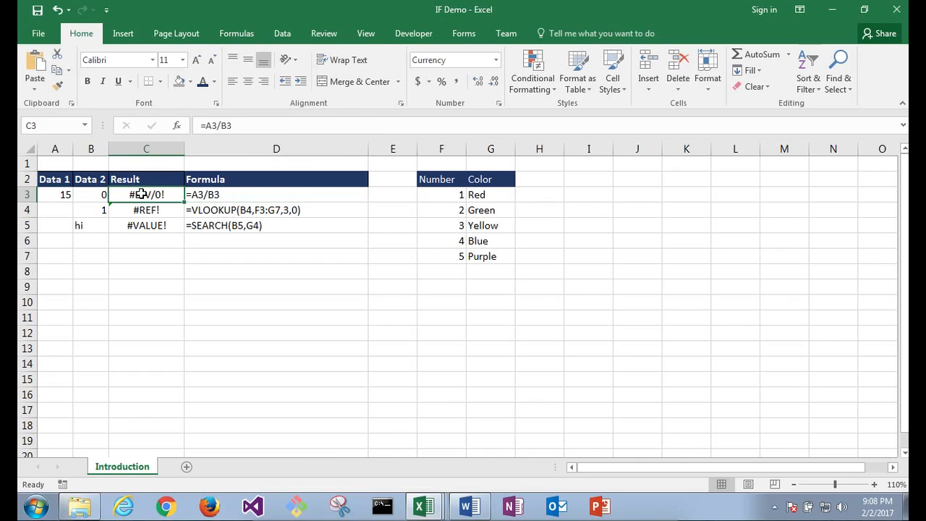
click(207, 127)
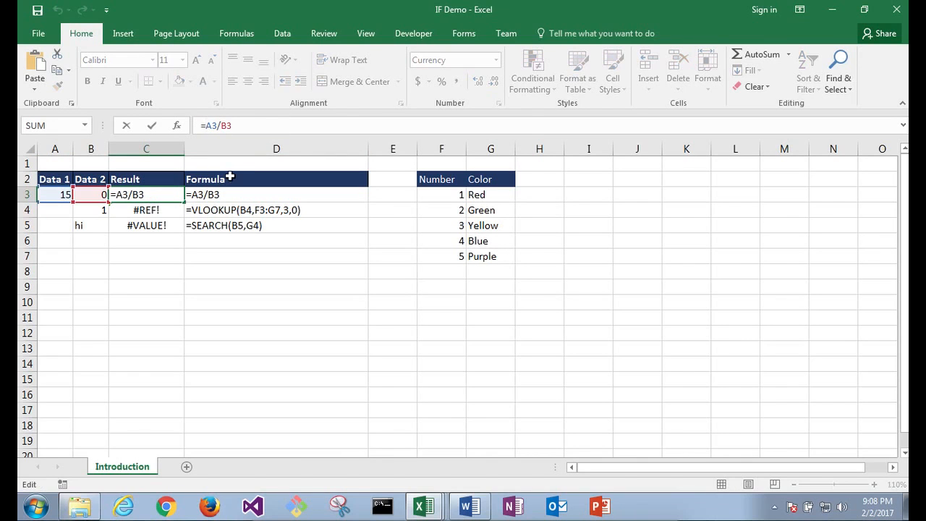
text(=)
key(BackSpace)
text(i)
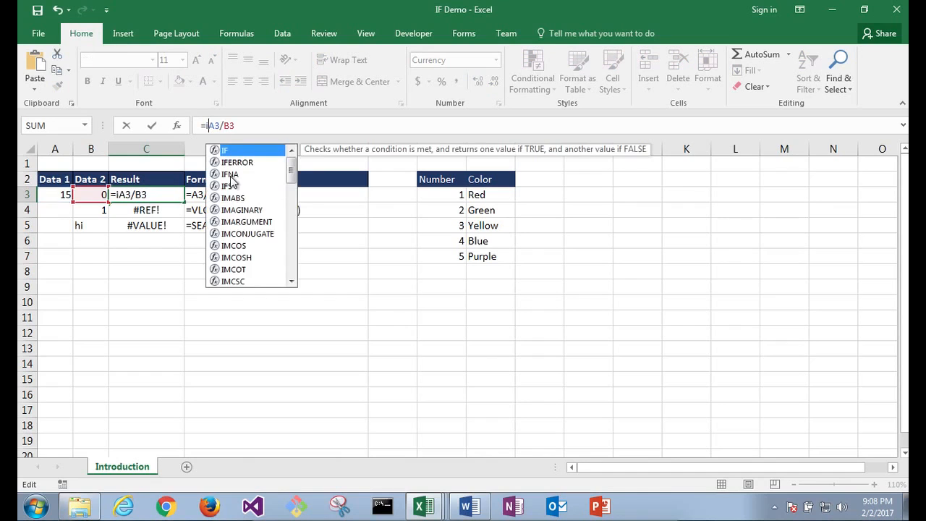
text(f)
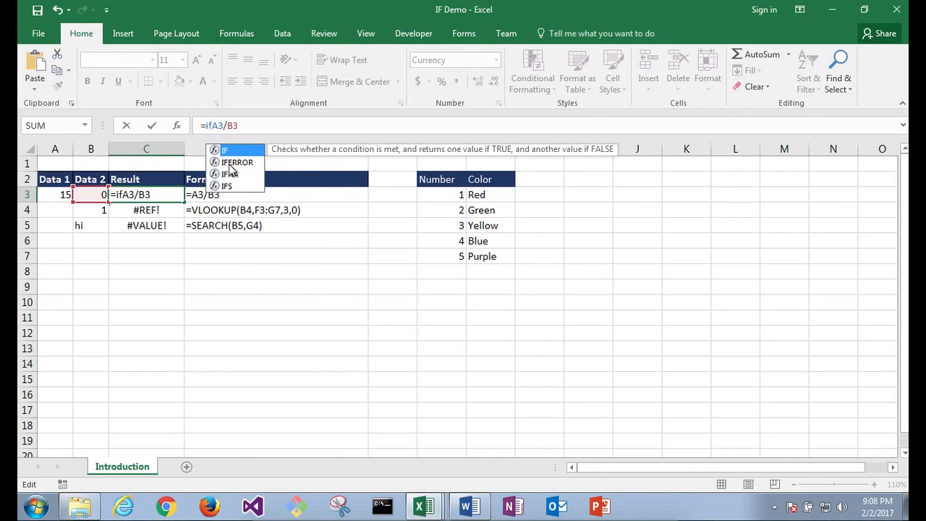
text(e)
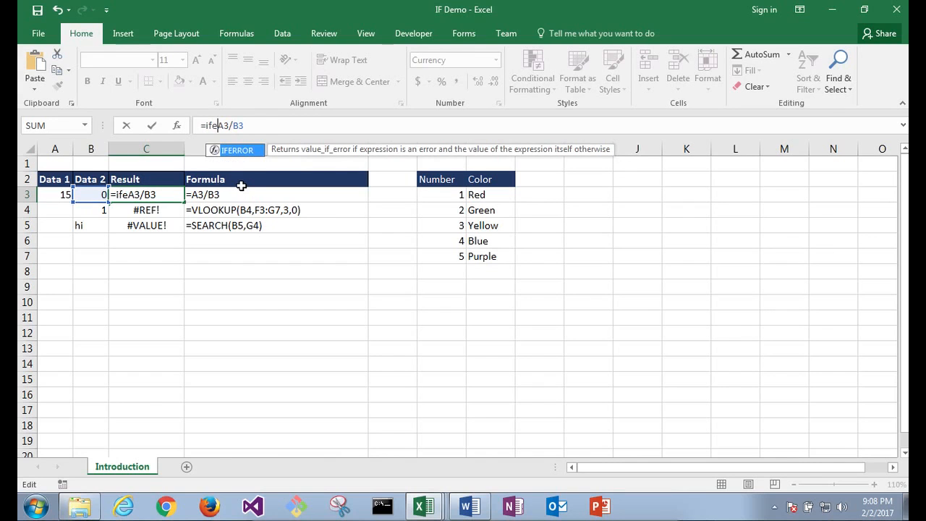
key(Tab)
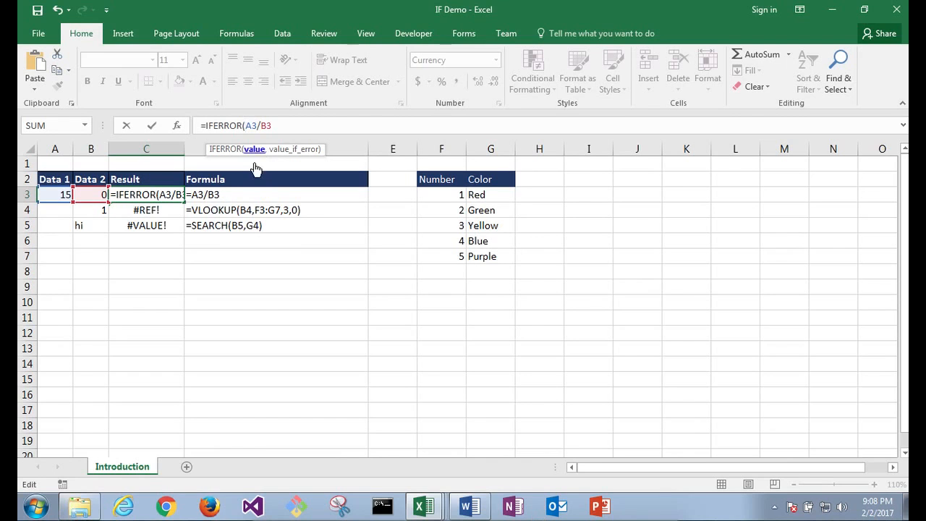
Complete C3's IFERROR formula with an empty string ("") as the value_if_error and enter it.
click(276, 127)
text(,)
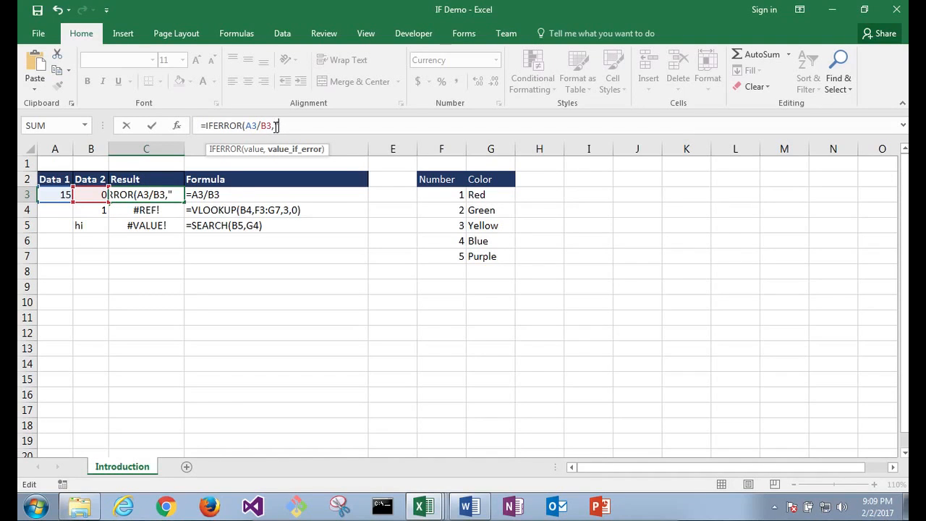
text("))
key(ctrl+Return)
key(Return)
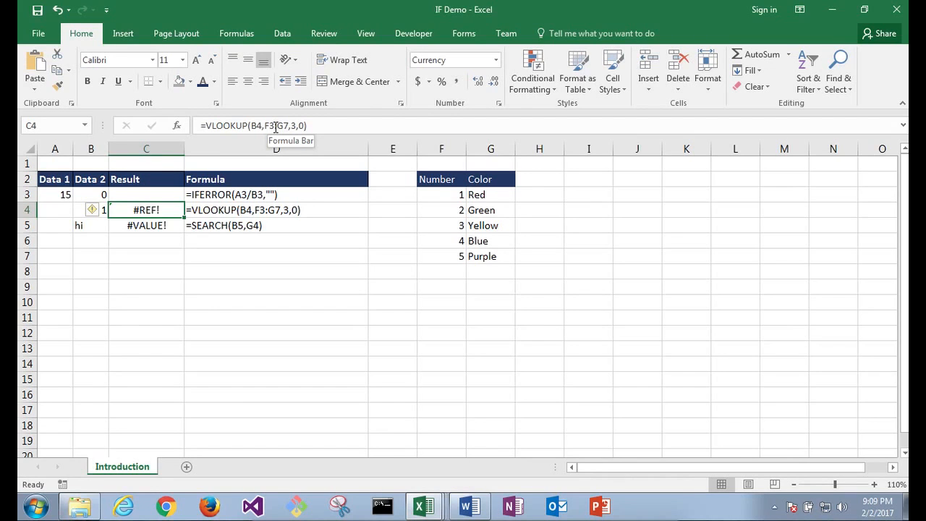
Insert the IFERROR function in front of the VLOOKUP in cell C4's formula.
click(206, 127)
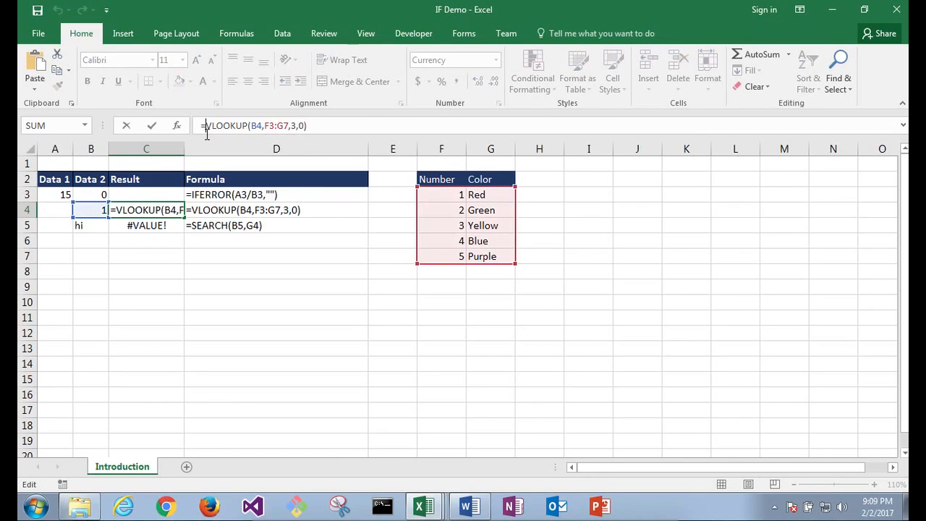
text(iiiiiif)
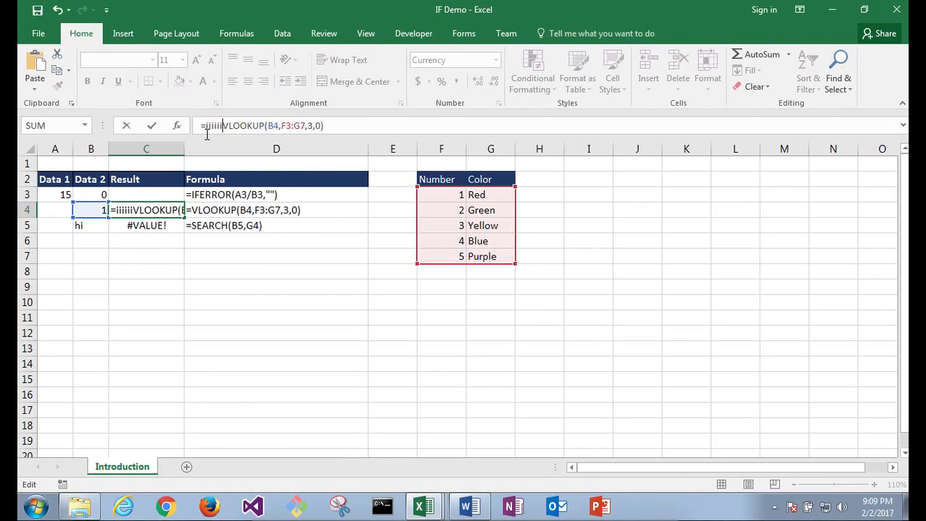
key(BackSpace)
key(BackSpace)
key(BackSpace)
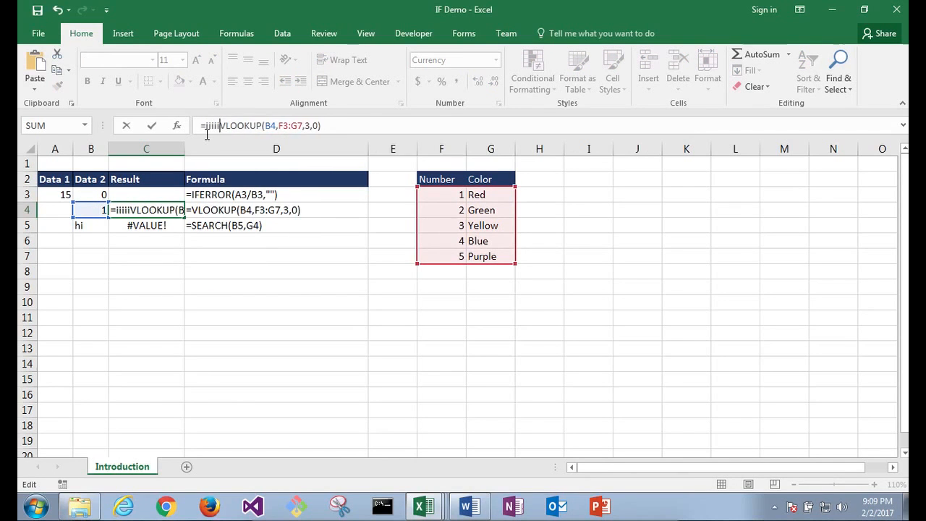
key(BackSpace)
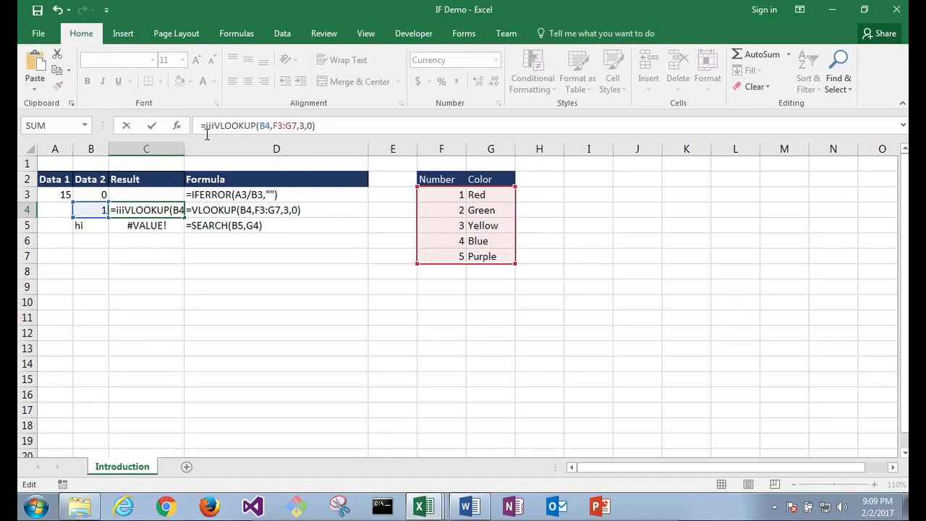
key(BackSpace)
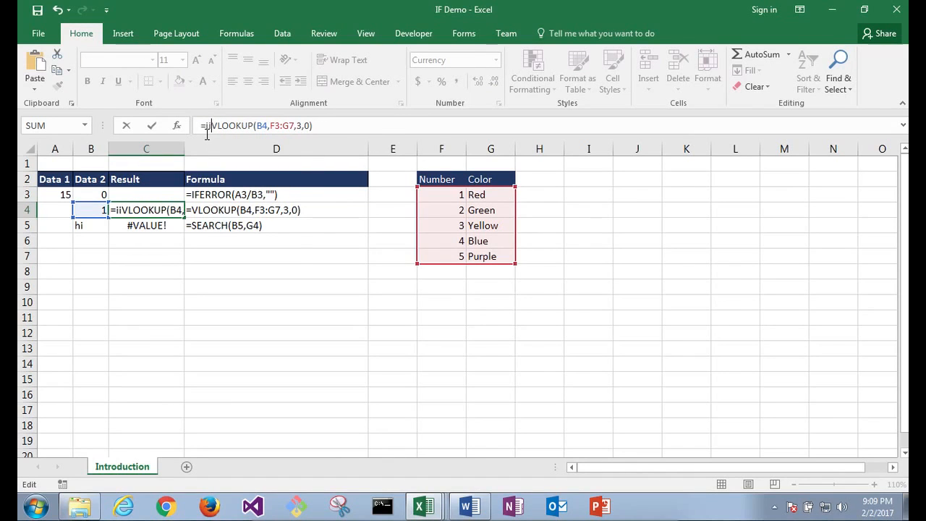
key(BackSpace)
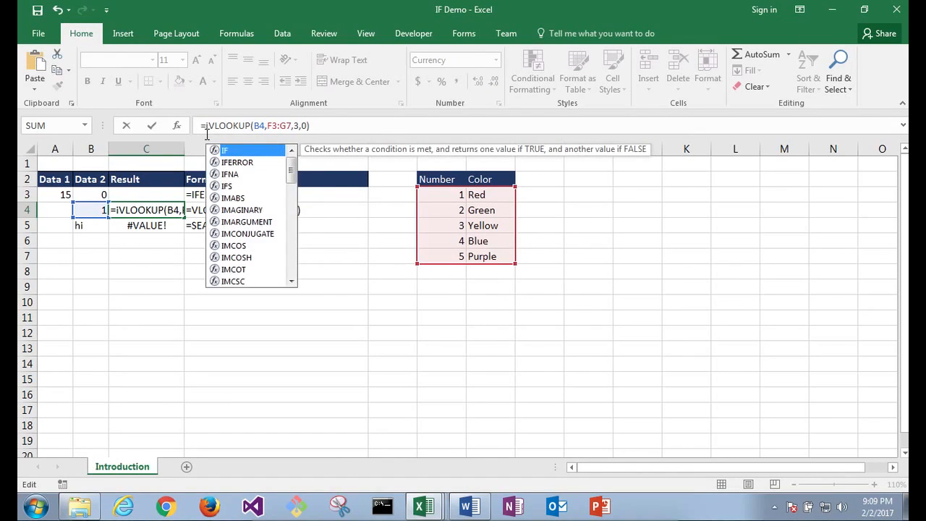
text(f)
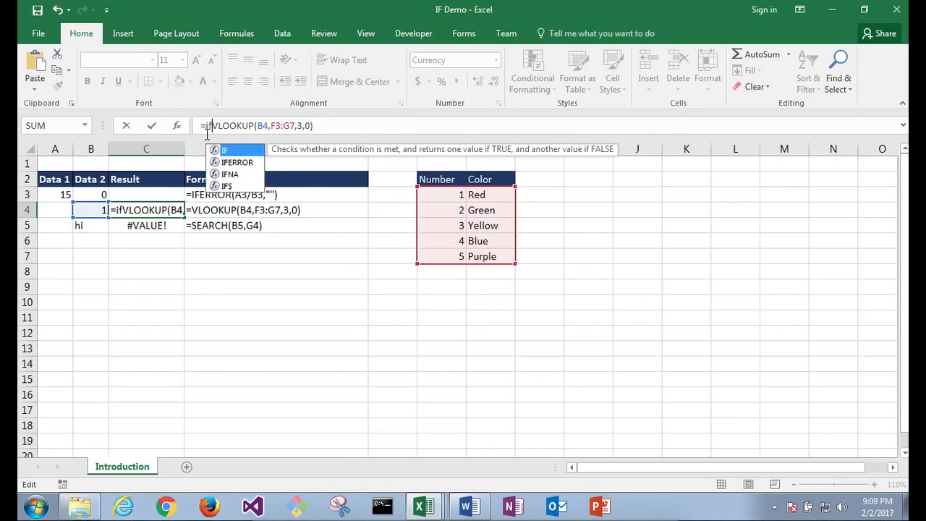
text(e)
key(Tab)
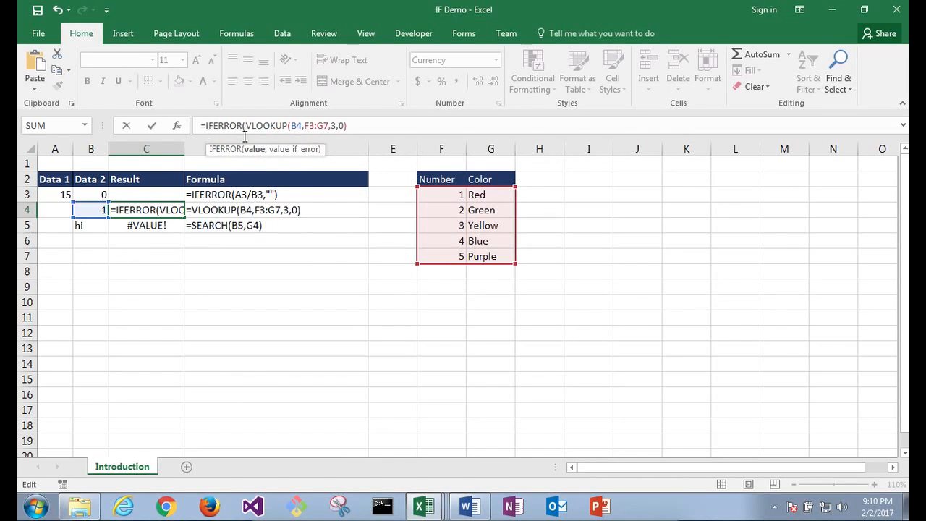
Complete C4's IFERROR formula with 123 as the value_if_error and enter it.
click(354, 126)
text(,)
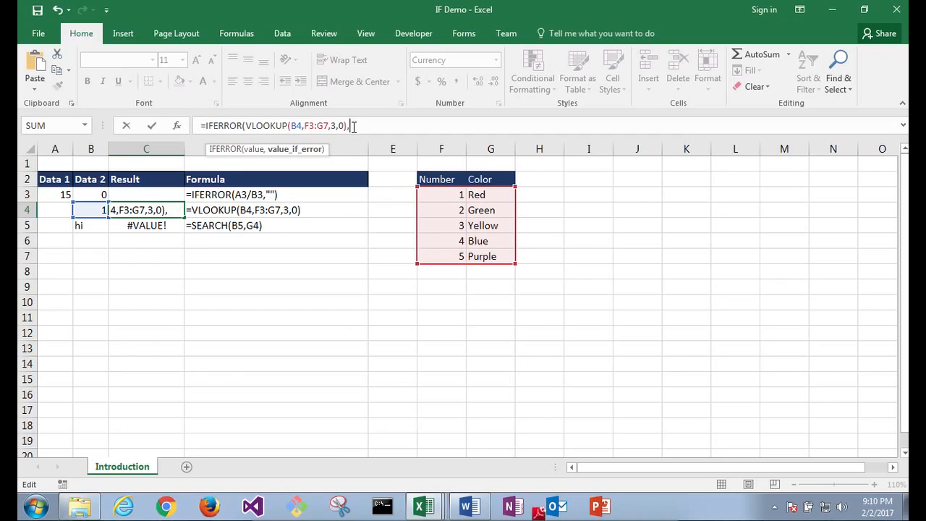
text(")
key(BackSpace)
text(123)
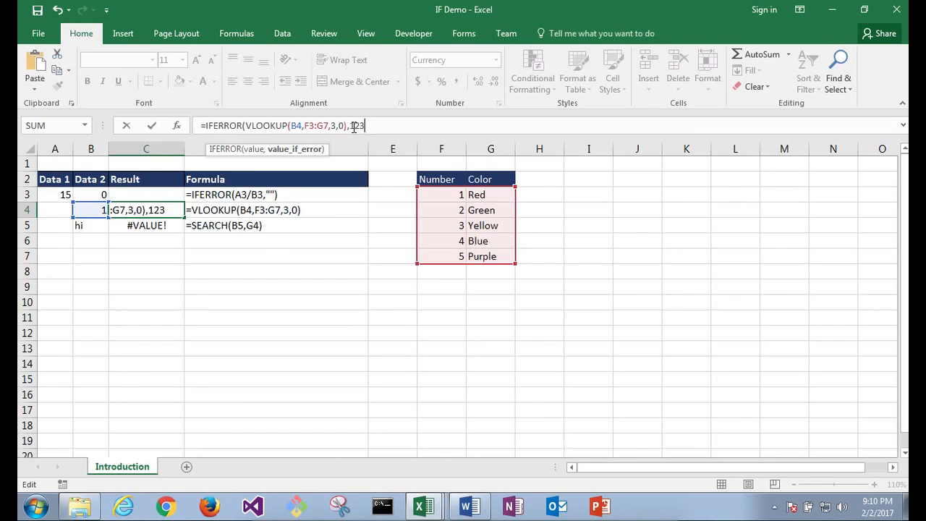
text())
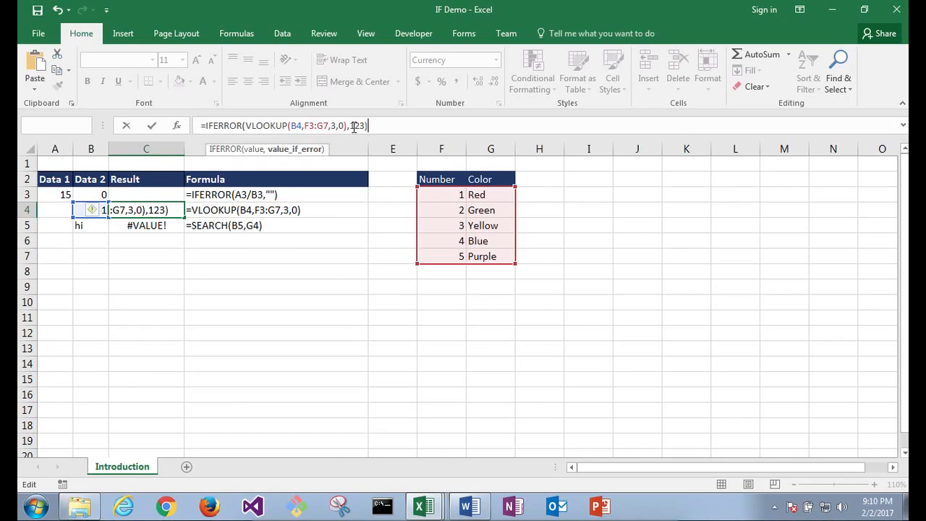
key(Return)
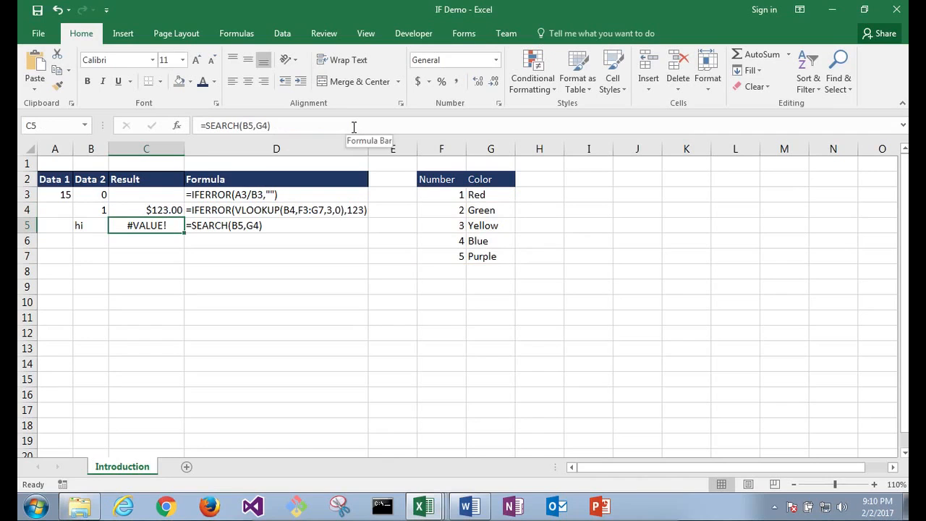
Format cell C4 as Number with no decimal places.
click(150, 209)
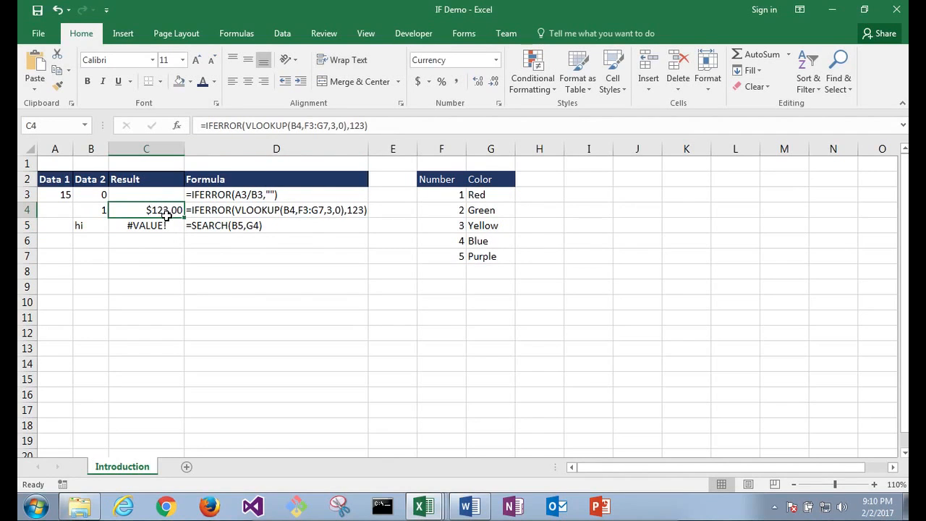
click(496, 63)
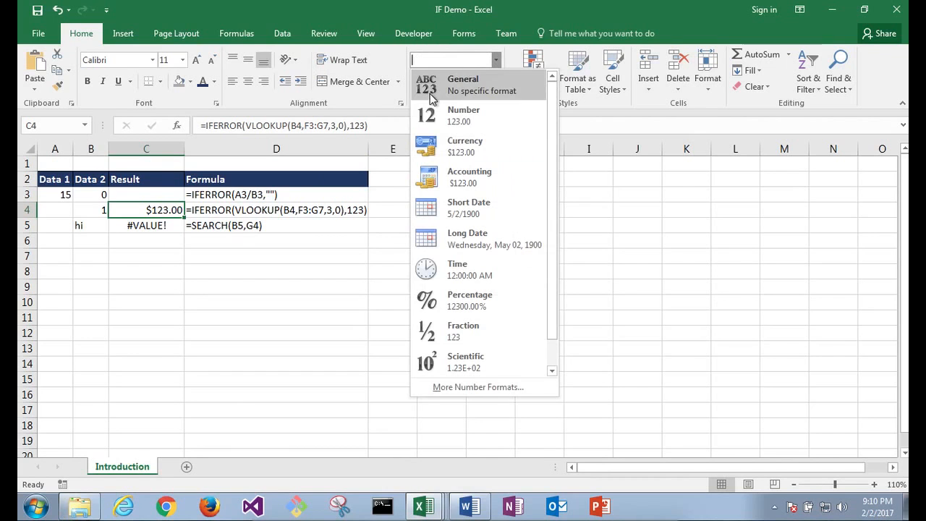
click(447, 117)
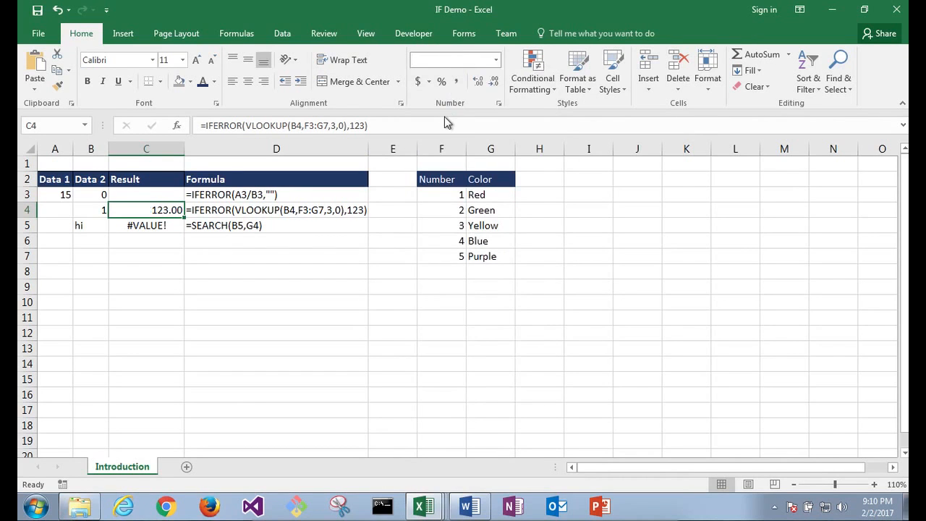
click(494, 84)
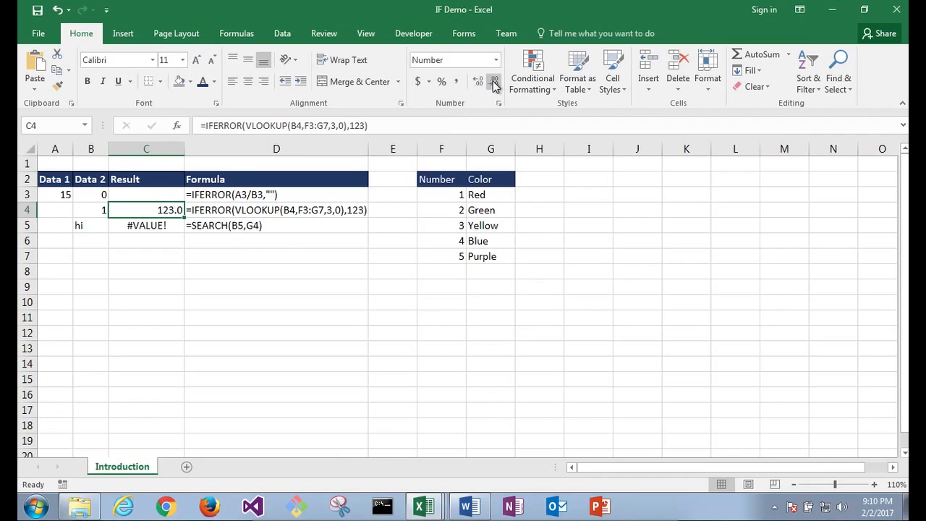
click(494, 84)
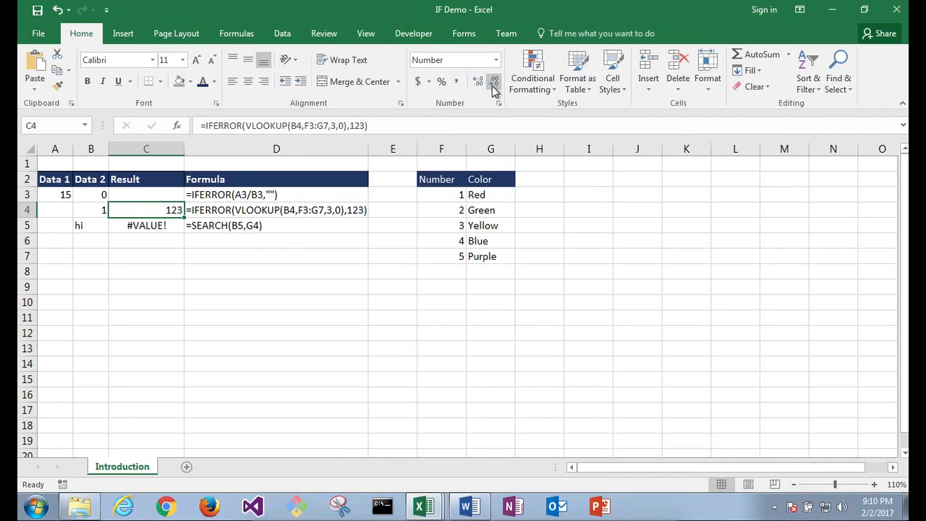
Insert the IFERROR function in front of the SEARCH in cell C5's formula.
click(136, 226)
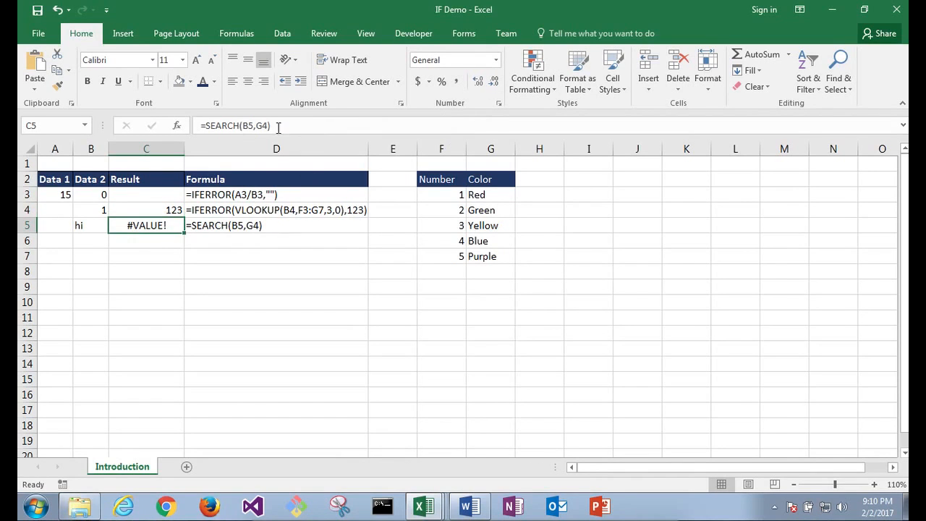
click(209, 129)
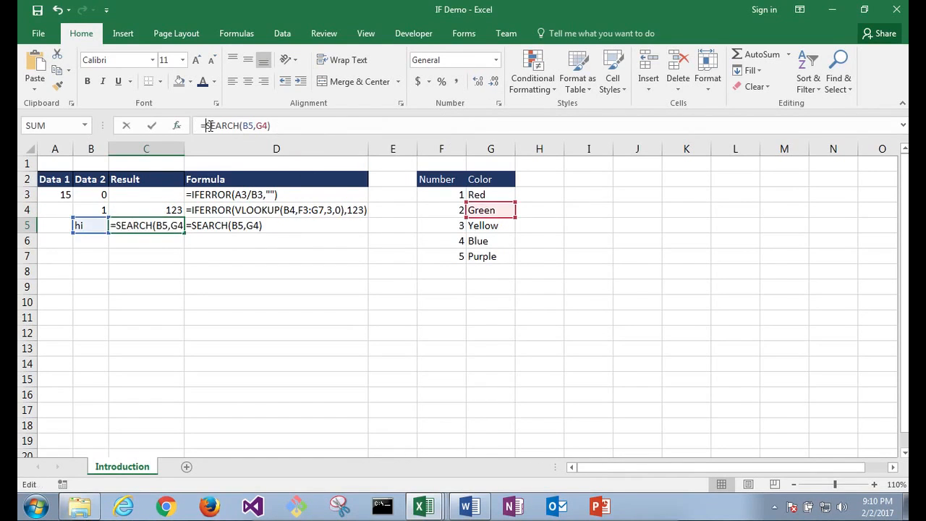
text(ifer)
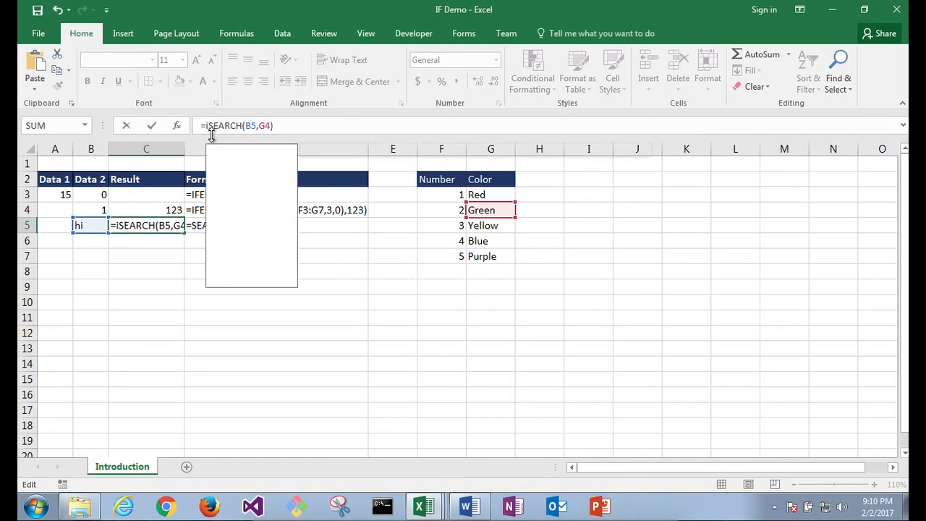
key(Tab)
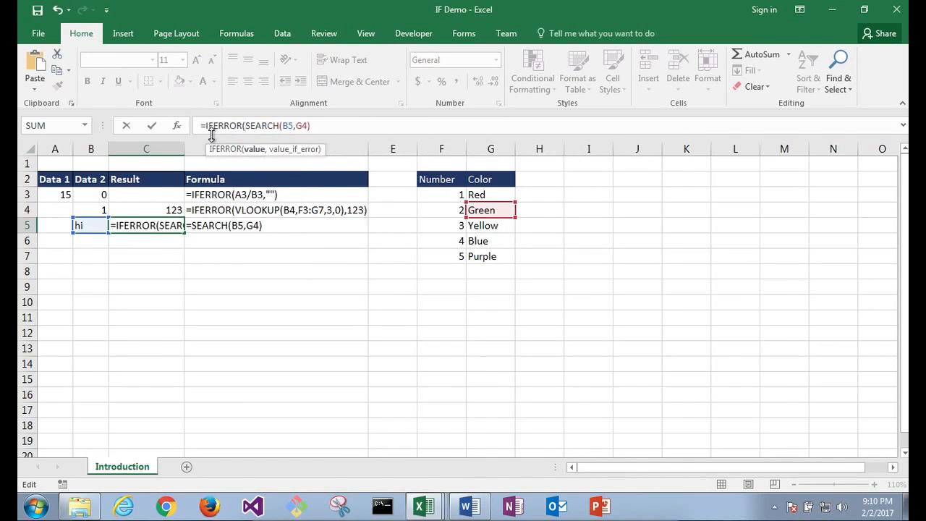
Complete C5's IFERROR formula with "does not exist" as the value_if_error and enter it.
click(333, 128)
text(,)
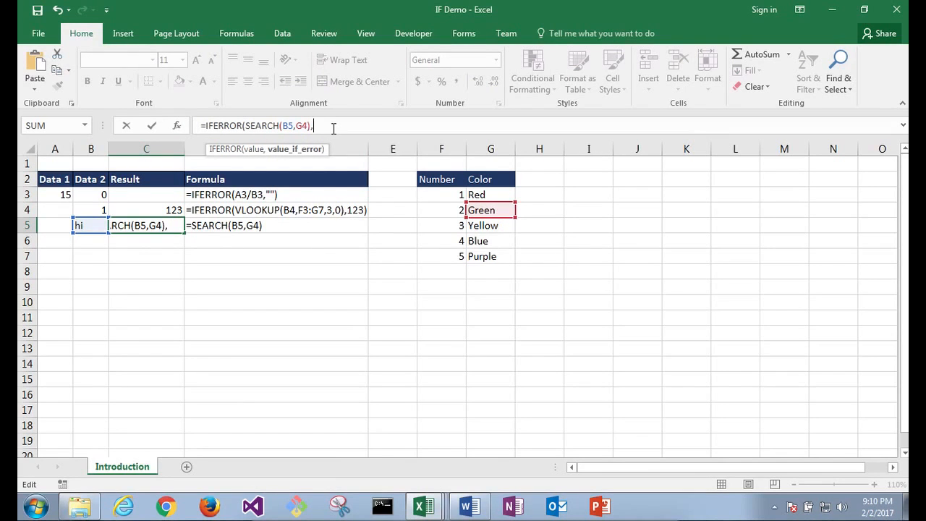
text("does not exist"))
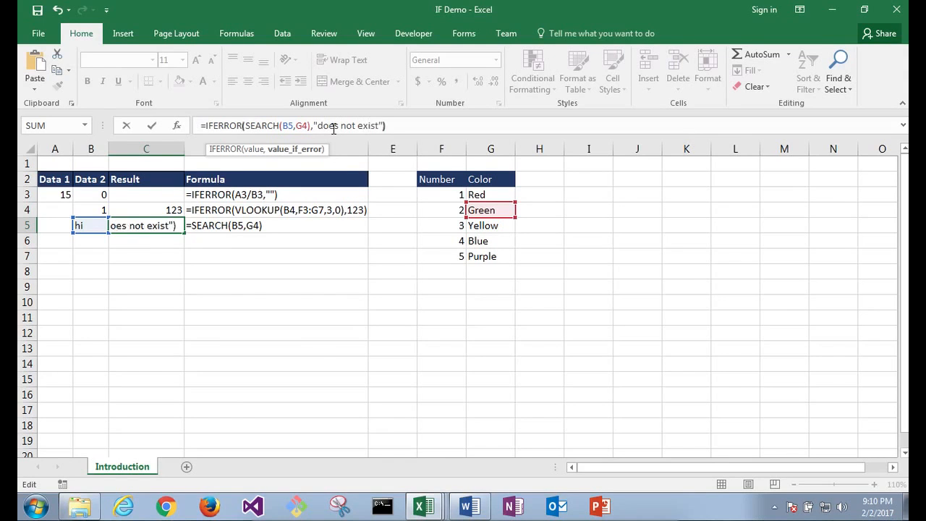
key(Return)
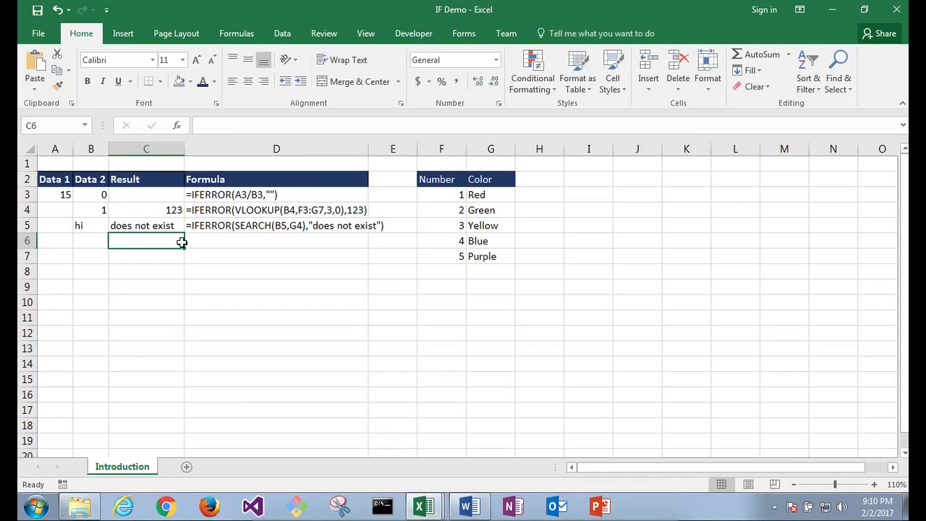
Check the searched color in cell G4 against the formula and result in cell C5.
click(486, 211)
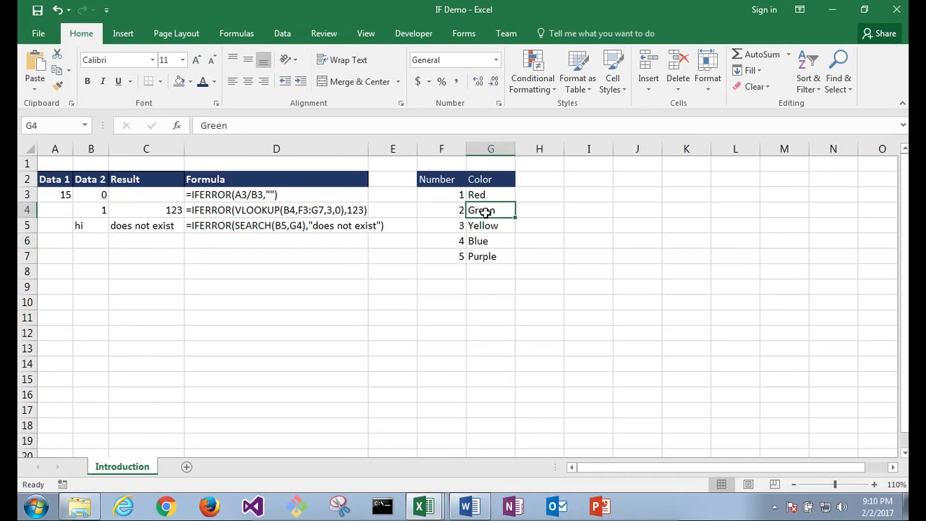
click(144, 226)
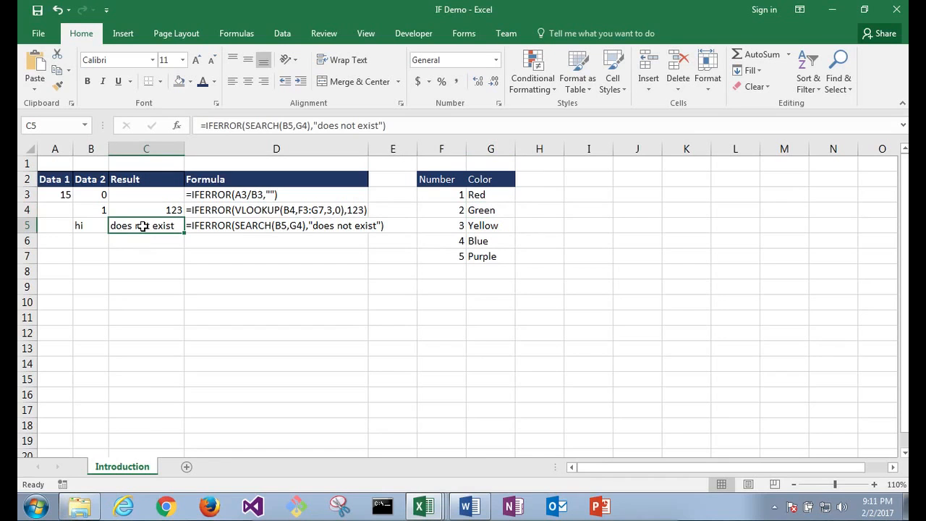